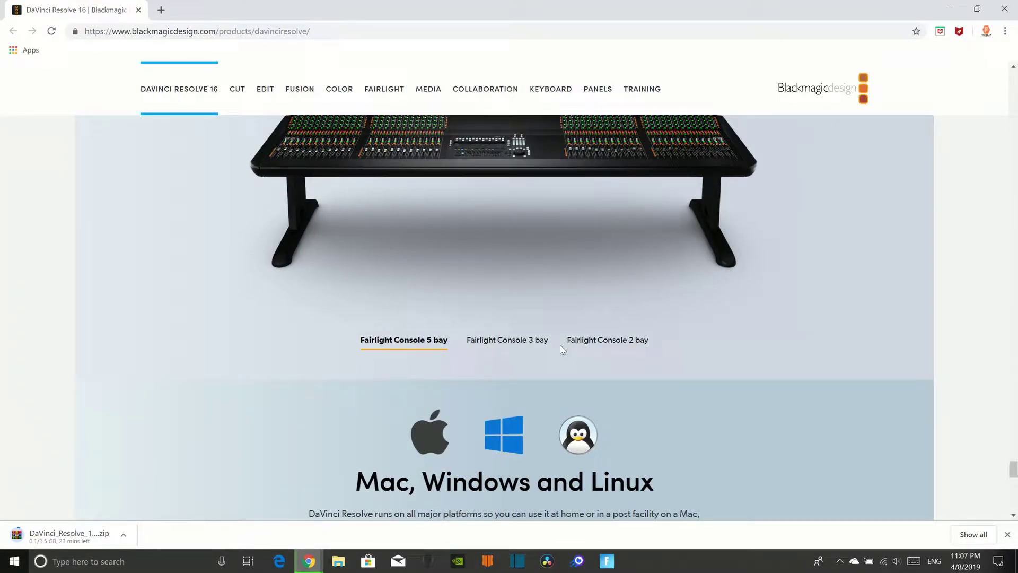
- Scroll the DaVinci Resolve 16 page to the pricing cards while the zip download finishes
scroll(563, 350, "down", 15)
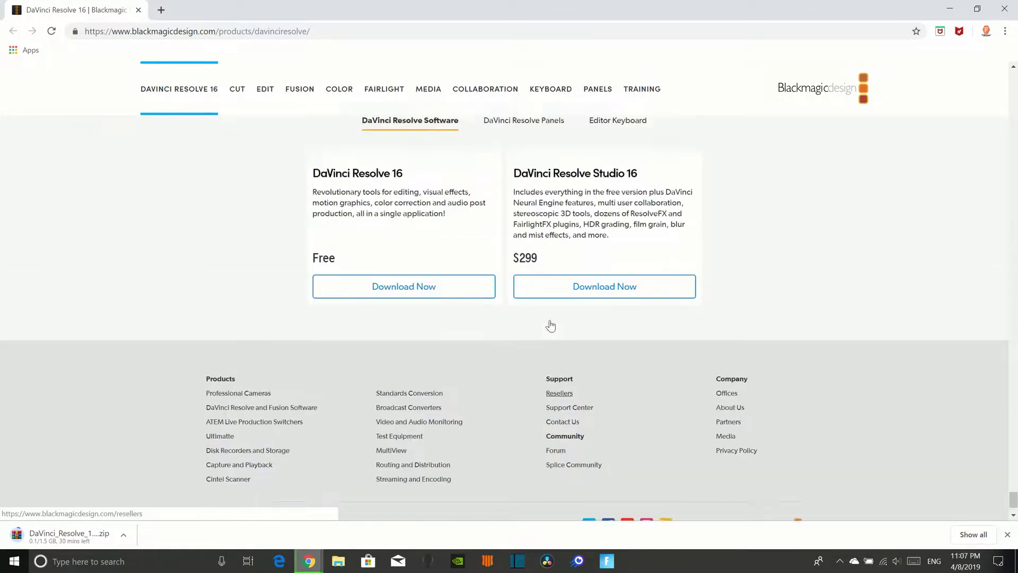
scroll(550, 325, "up", 3)
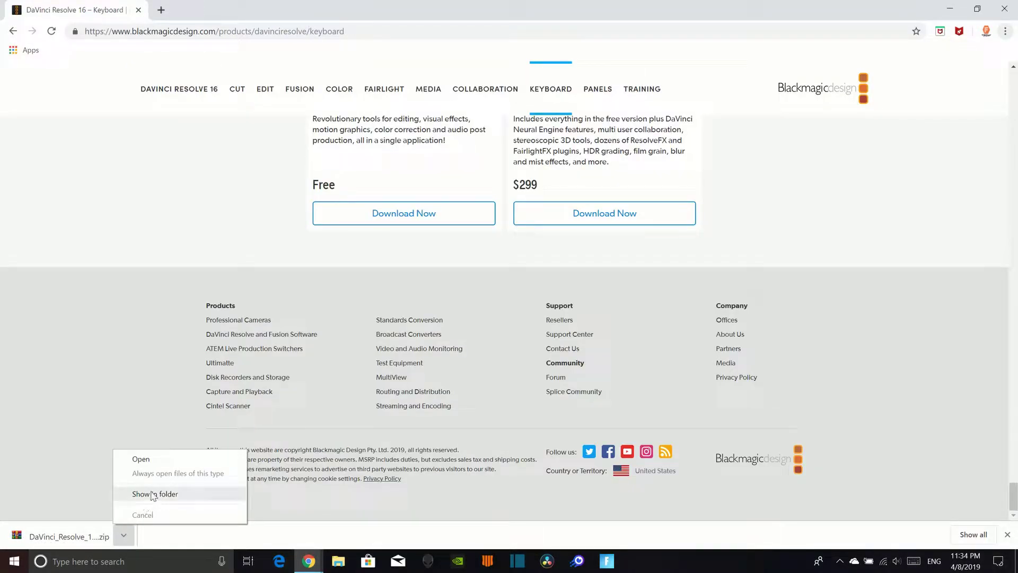
- Reveal DaVinci_Resolve_16.0b1_Windows.zip in Downloads and bring up its context menu
left_click(153, 494)
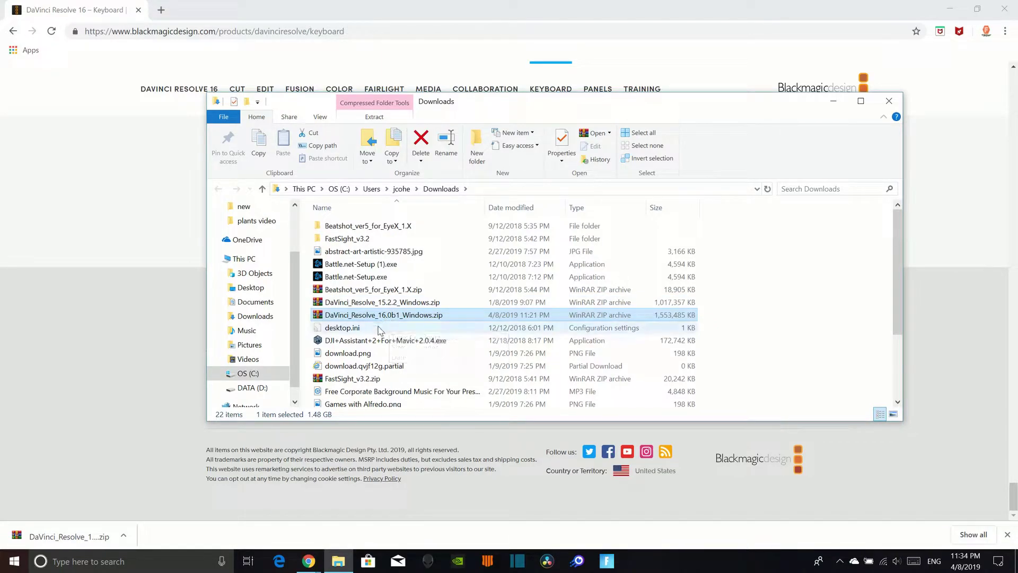
right_click(394, 318)
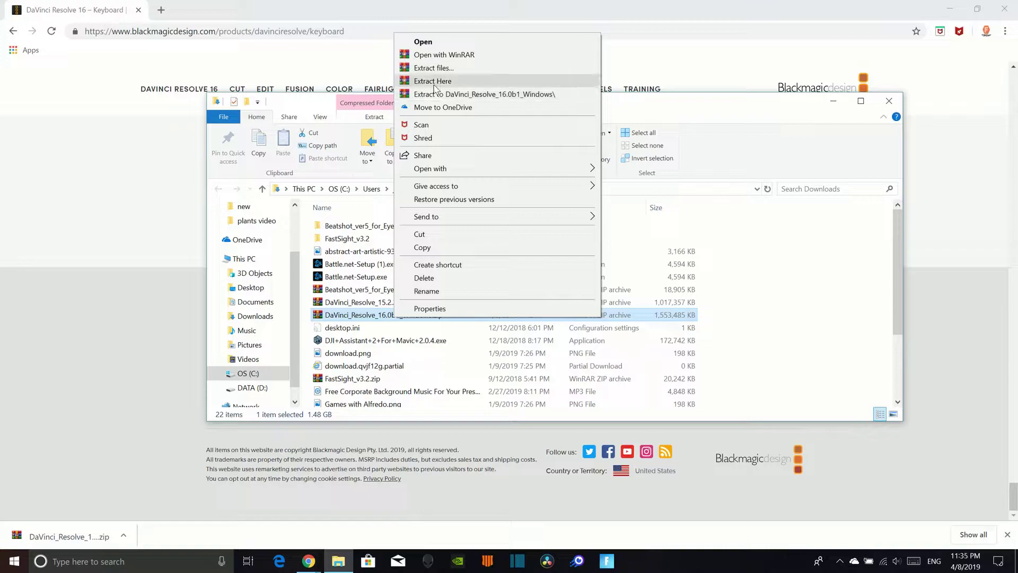
- Open the zip in WinRAR, dismiss the license reminder, and run the DaVinci_Resolve installer
left_click(438, 55)
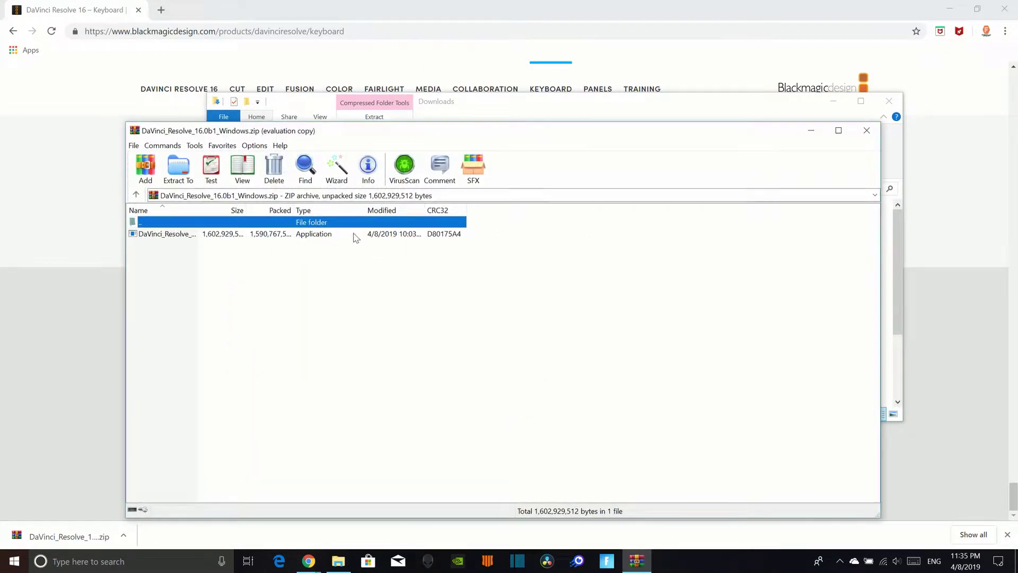
left_click(597, 276)
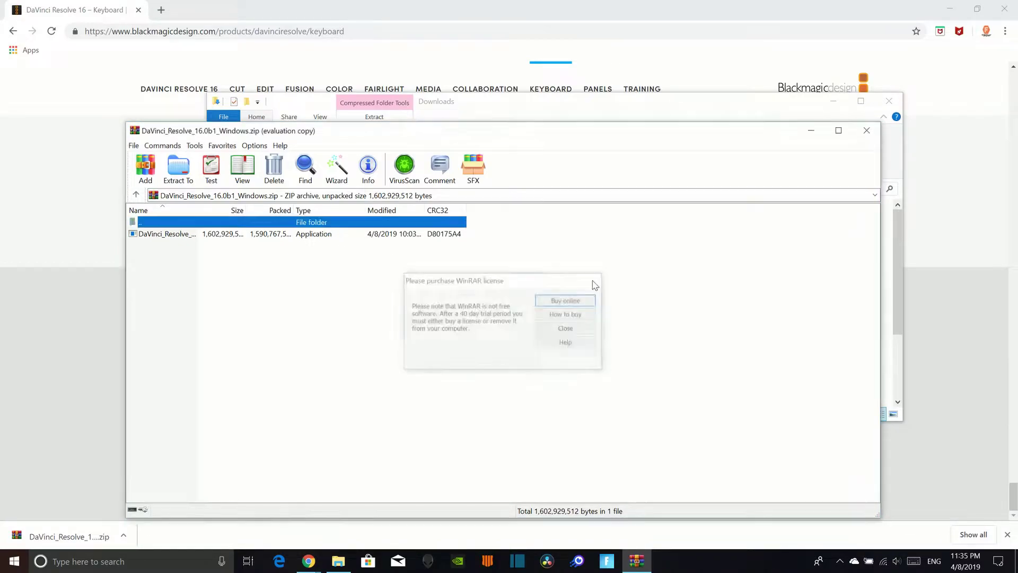
left_click(378, 235)
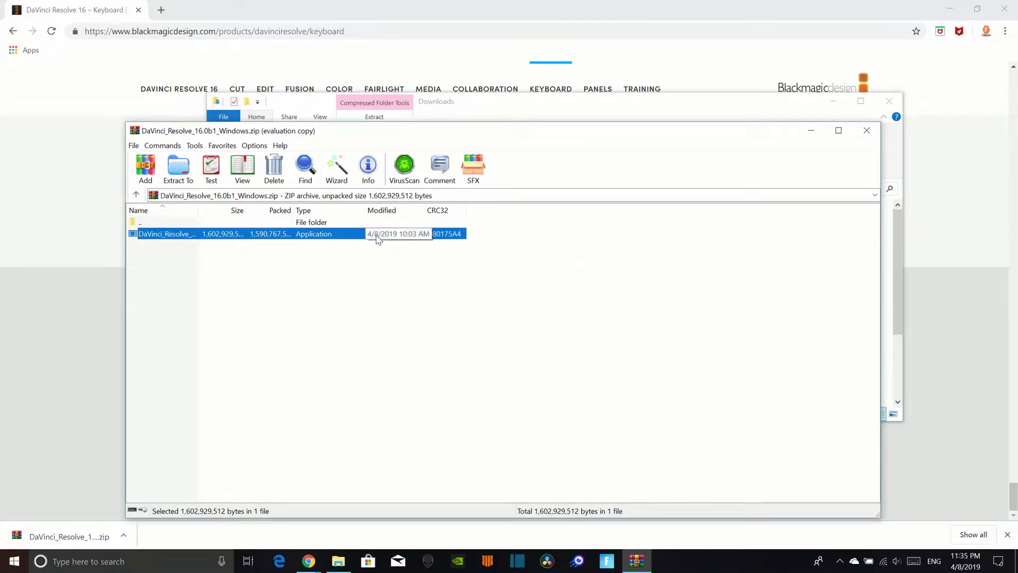
double_click(377, 236)
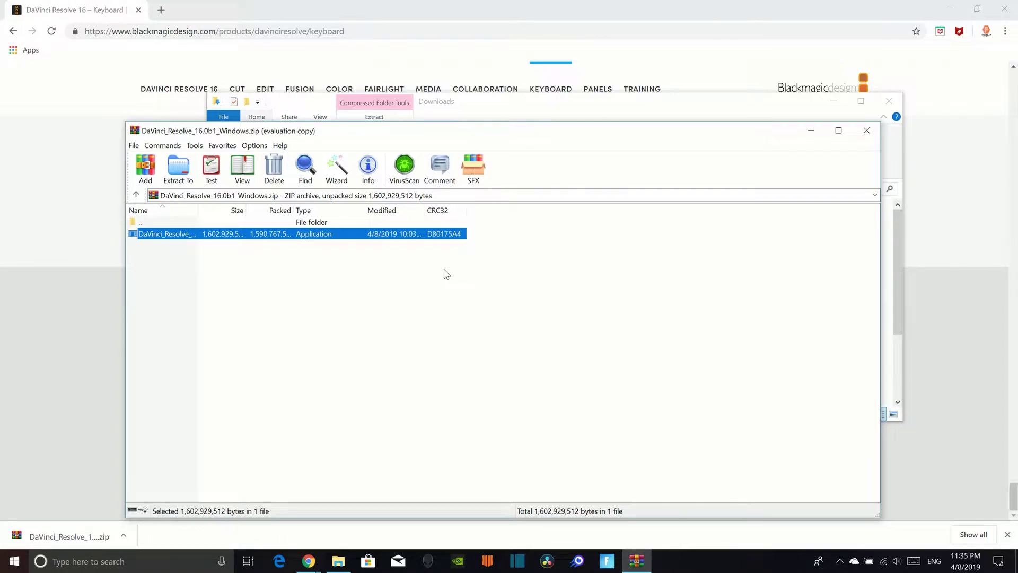
double_click(411, 236)
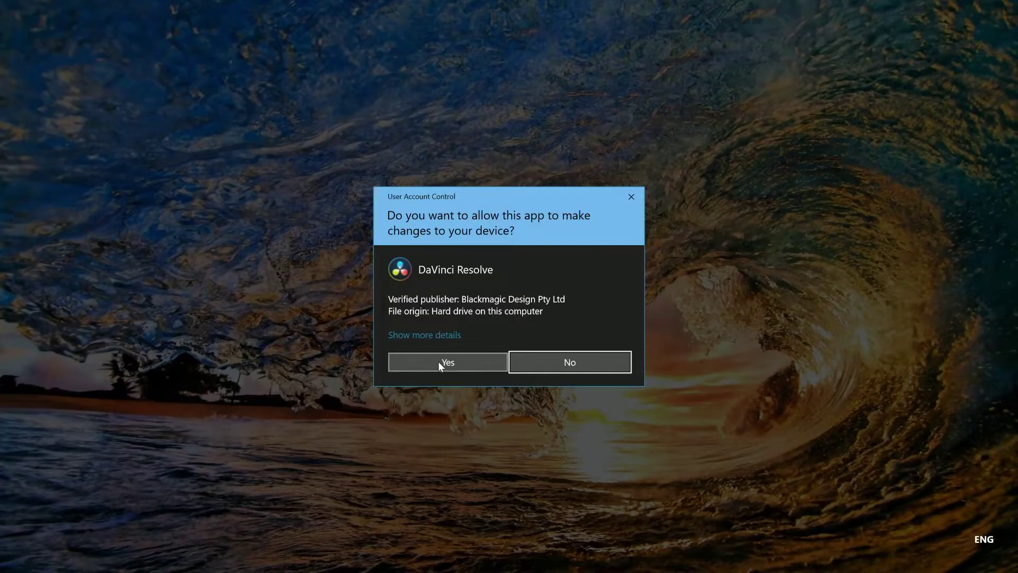
- Allow the installer, select the Fairlight Audio Accelerator Utility entry, and start installing components
left_click(438, 361)
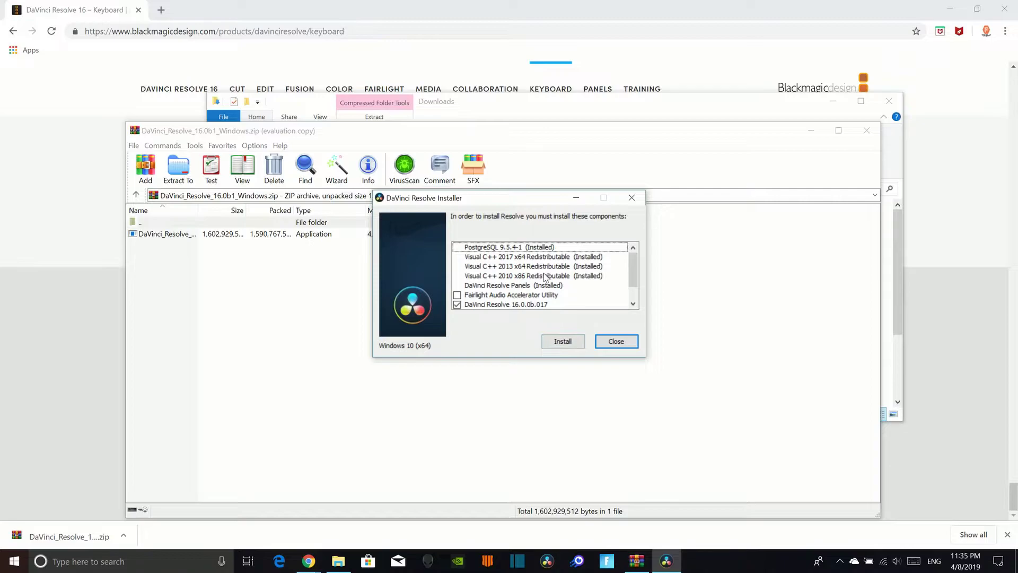
left_click(528, 296)
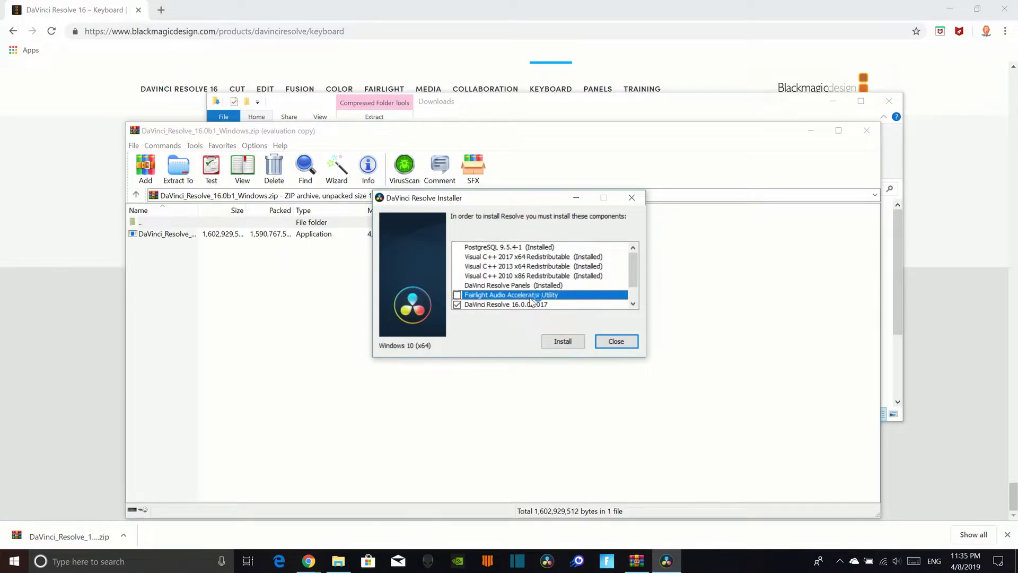
scroll(533, 300, "down", 1)
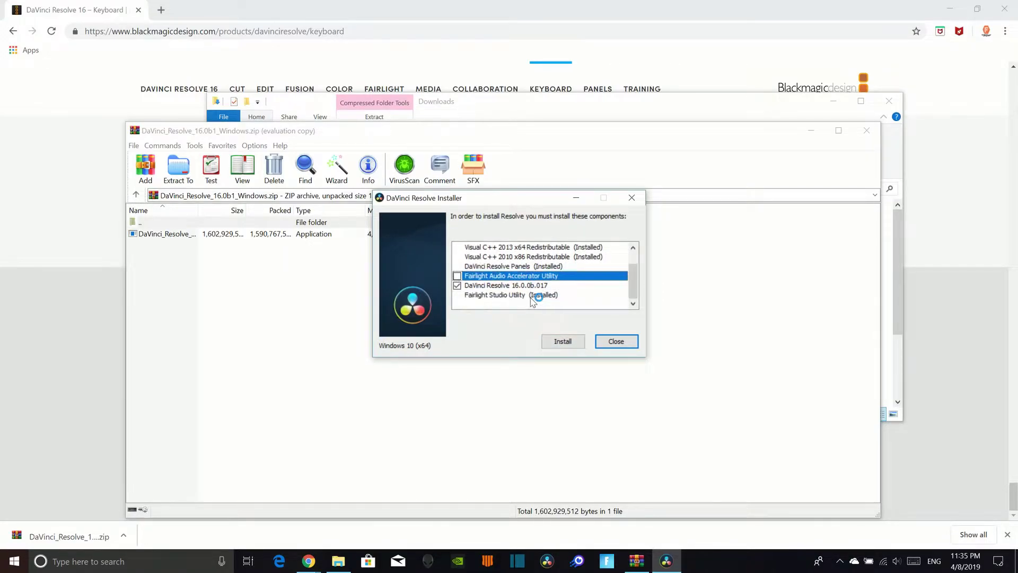
left_click(567, 343)
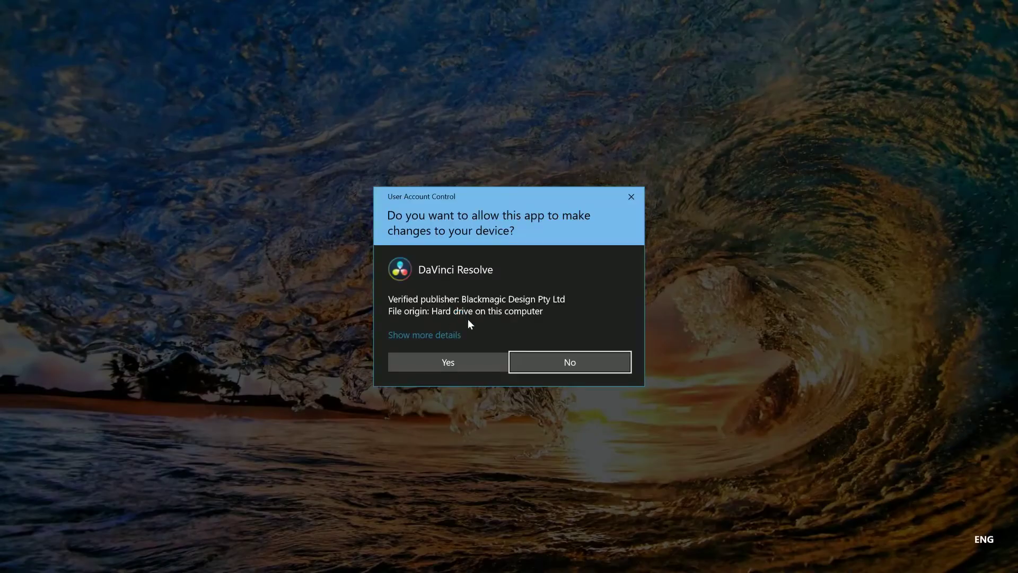
left_click(456, 359)
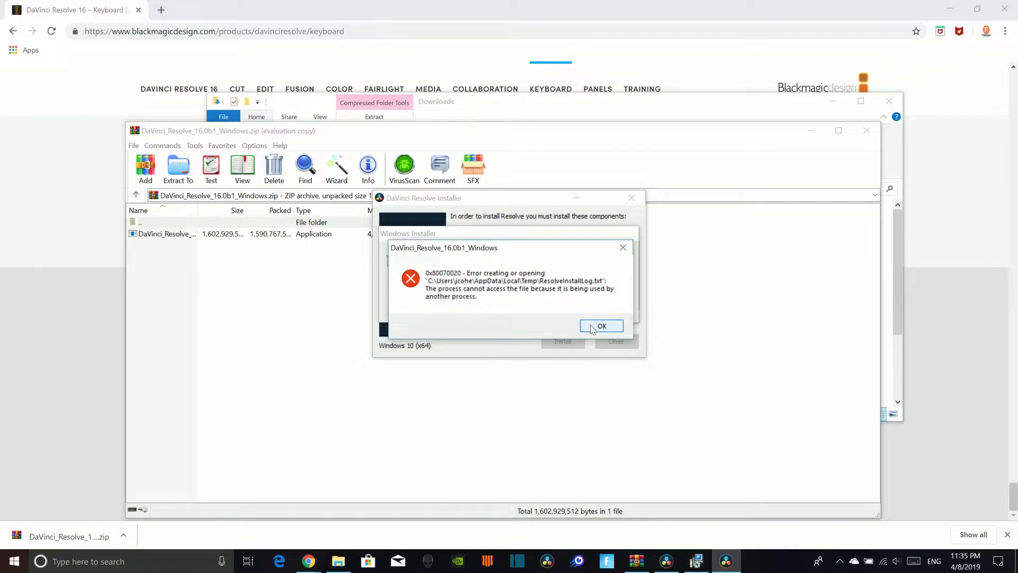
- Dismiss the 0x80070020 error, accept the license, keep the default folder, and install
left_click(591, 326)
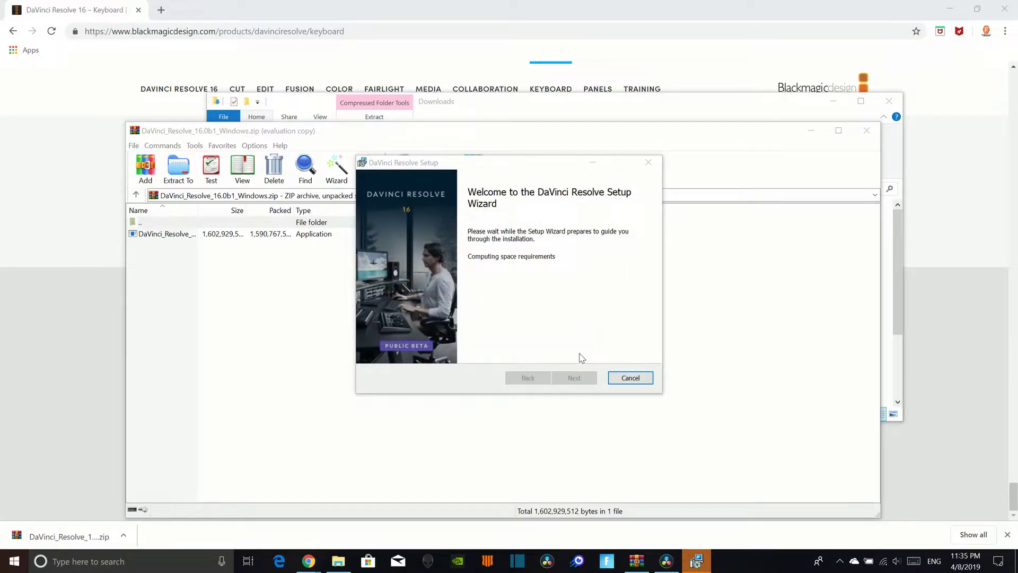
left_click(573, 378)
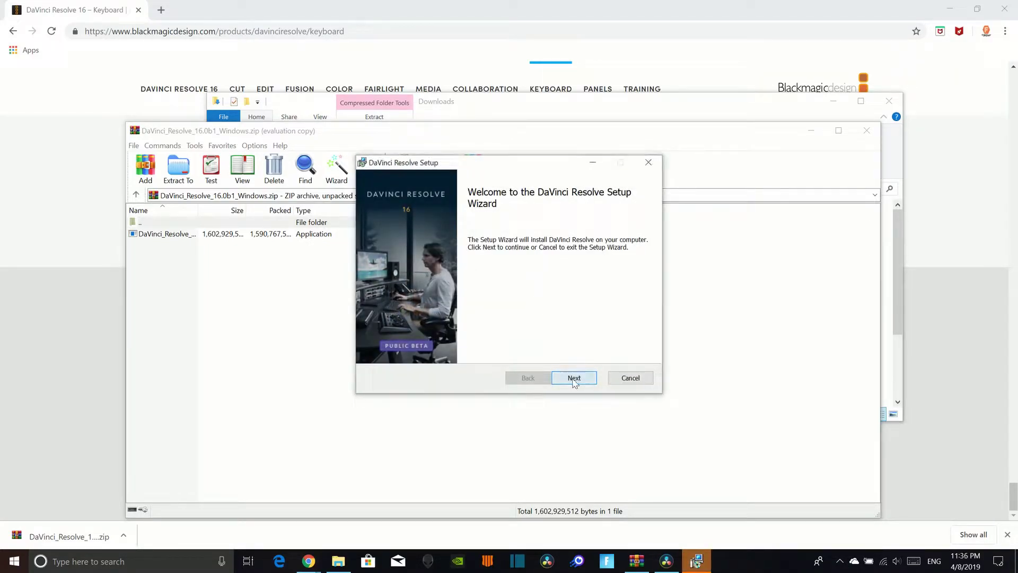
left_click(377, 349)
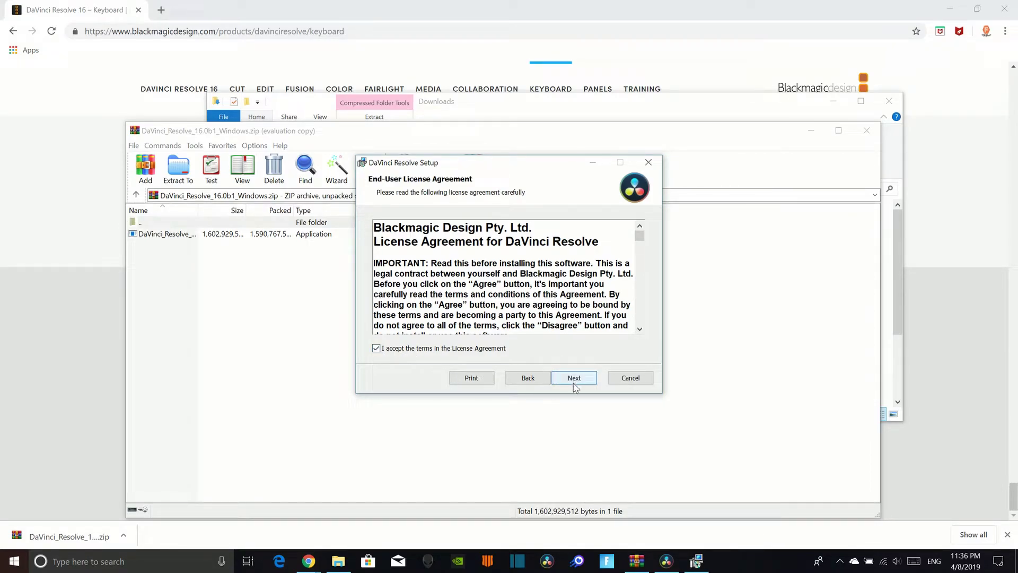
left_click(572, 385)
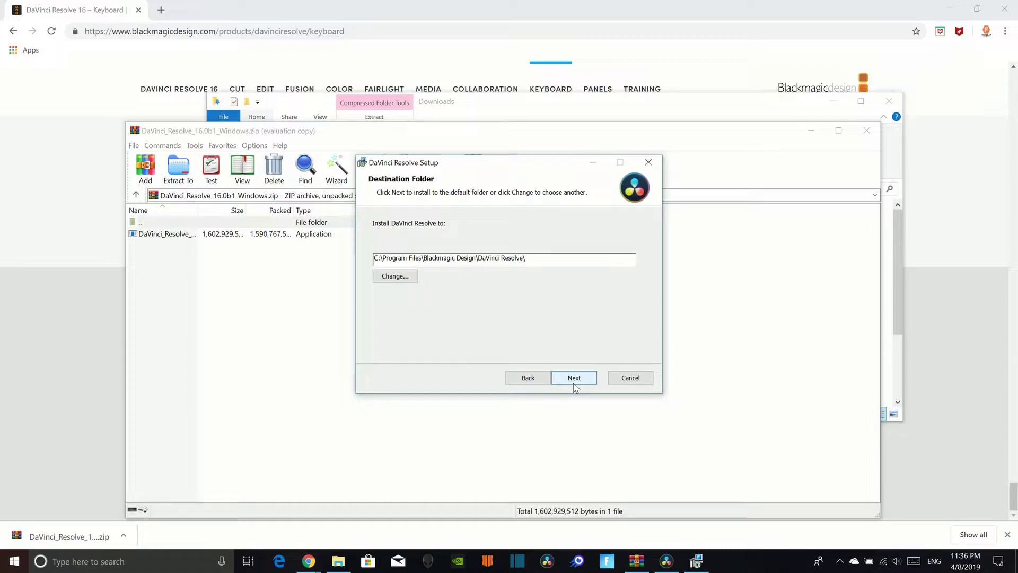
left_click(575, 378)
left_click(570, 379)
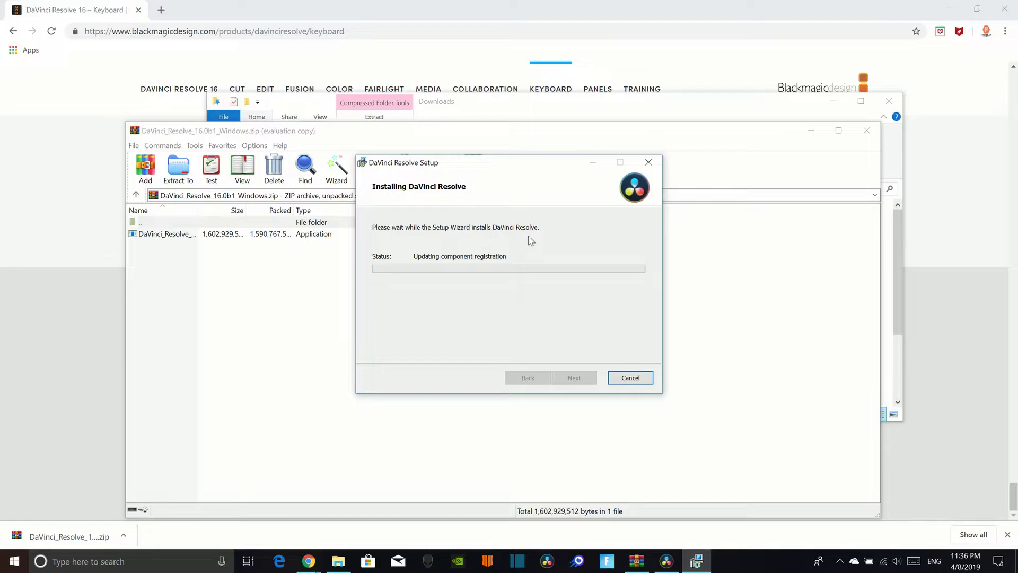
- Approve the Blackmagic device software and finish the setup wizard
mouse_move(668, 560)
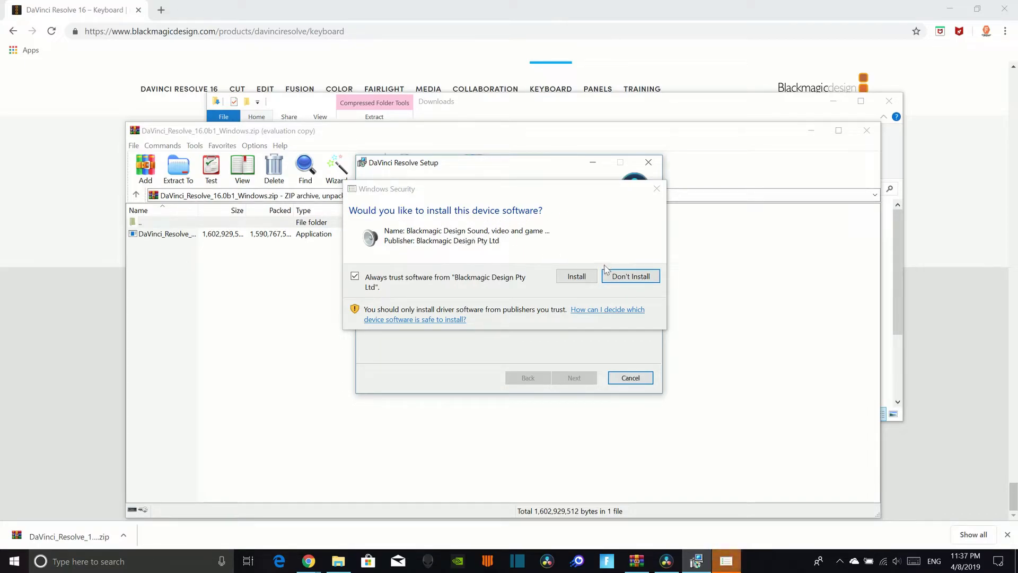
left_click(589, 280)
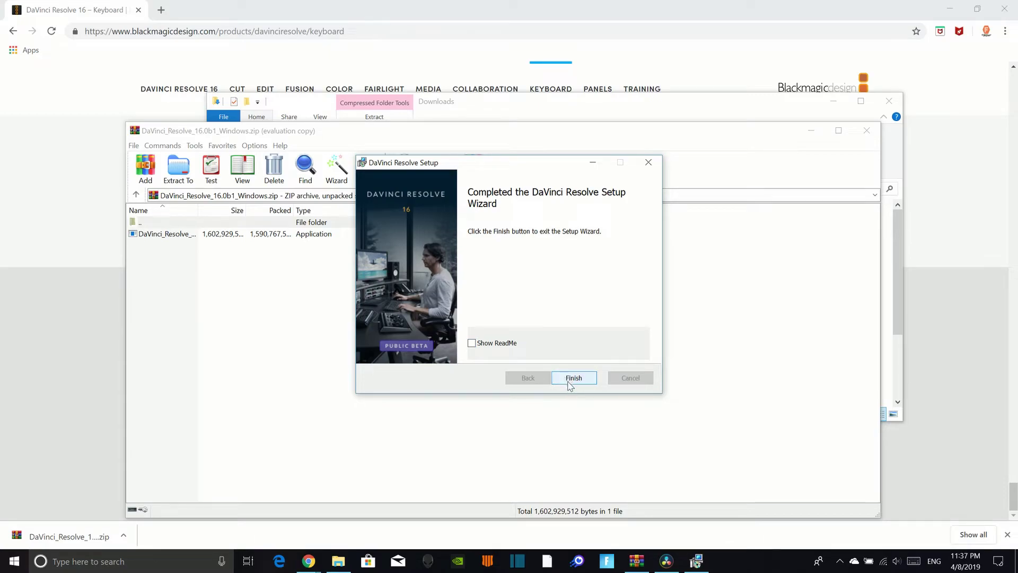
left_click(569, 382)
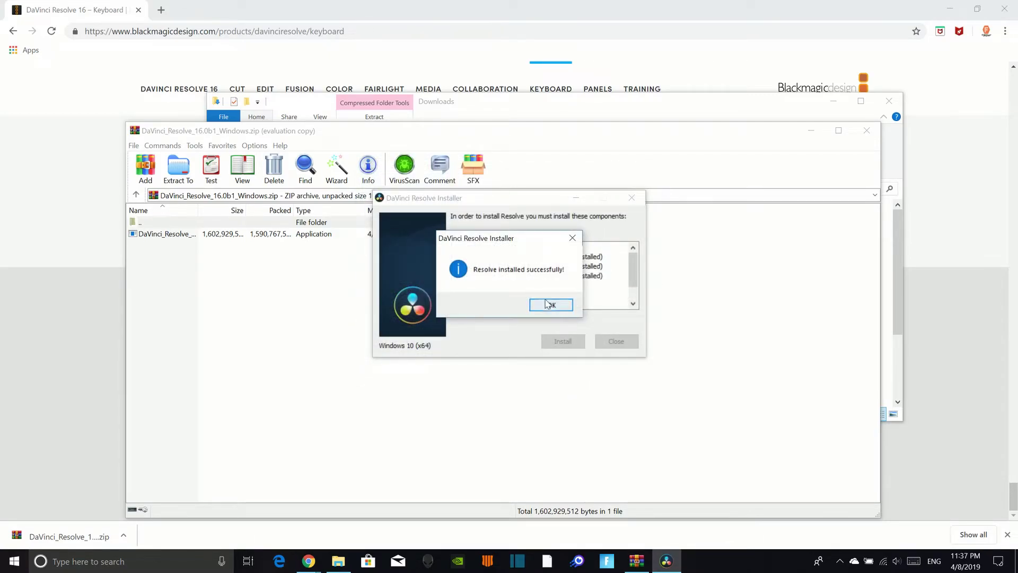
- Acknowledge 'Resolve installed successfully!', close WinRAR, and minimize the Downloads window
left_click(550, 306)
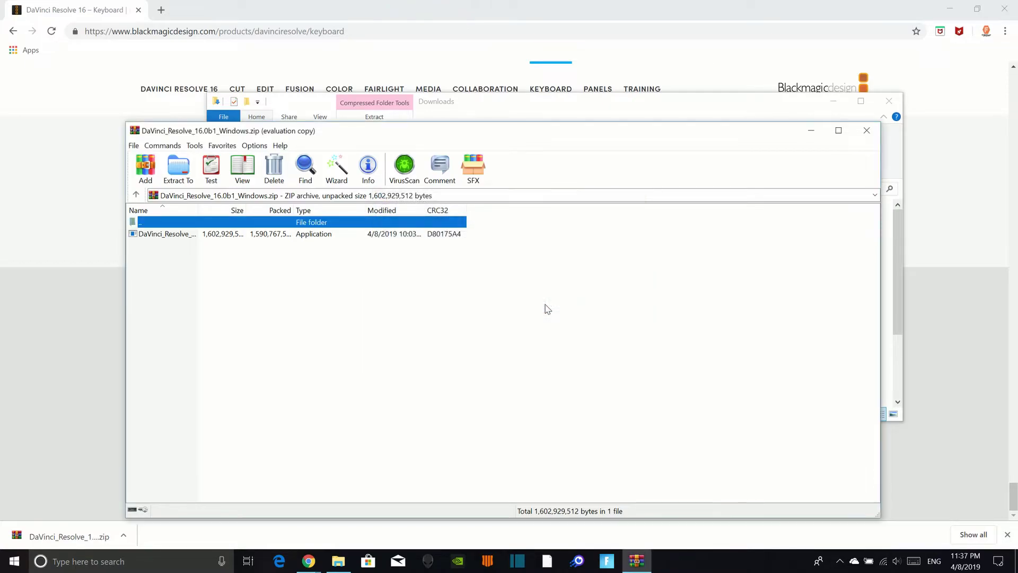
left_click(865, 130)
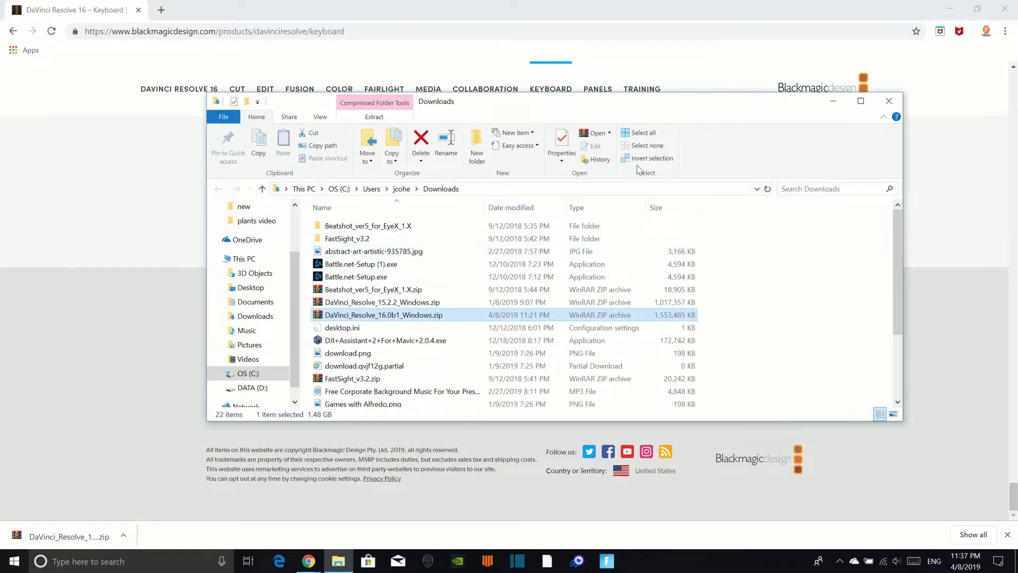
left_click(834, 102)
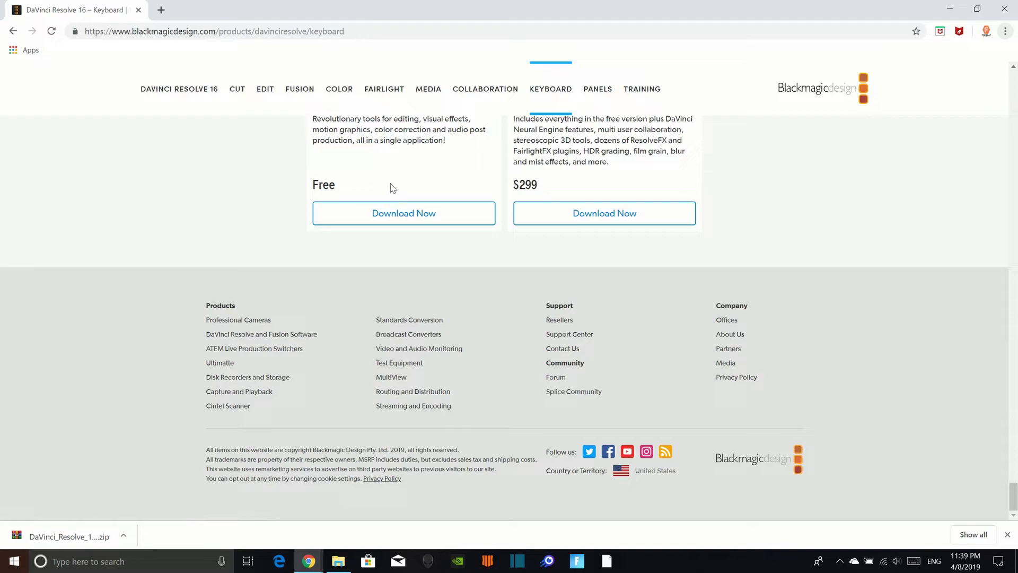
- Start DaVinci Resolve from the taskbar, dismiss the RED decoder warning, and open Untitled Project
left_click(606, 562)
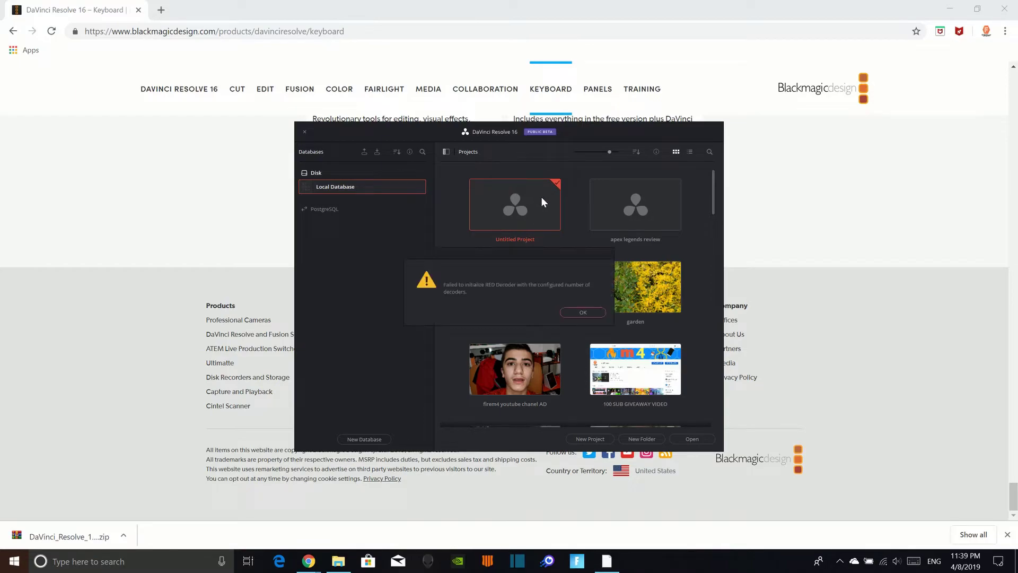
left_click(580, 312)
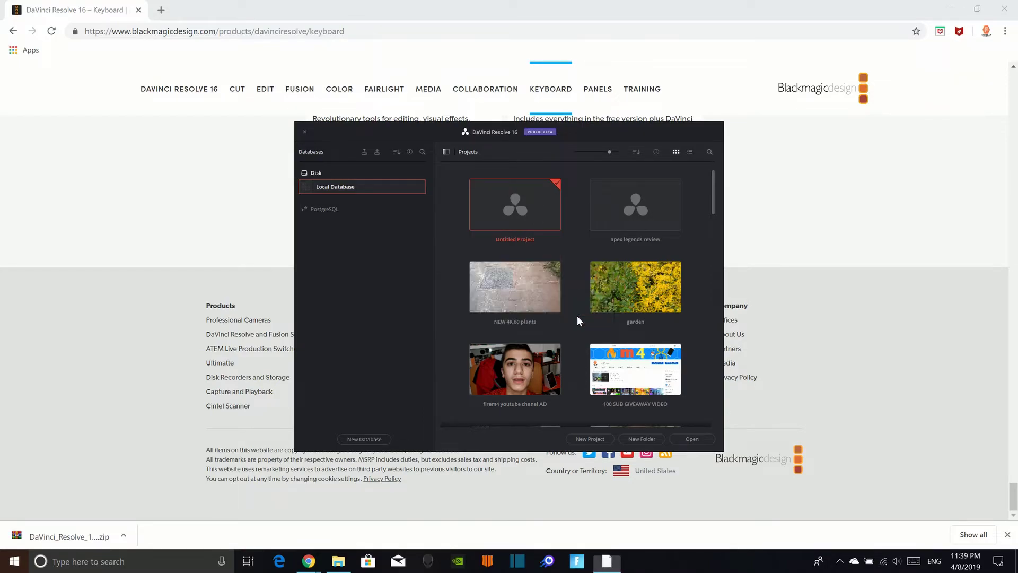
double_click(510, 202)
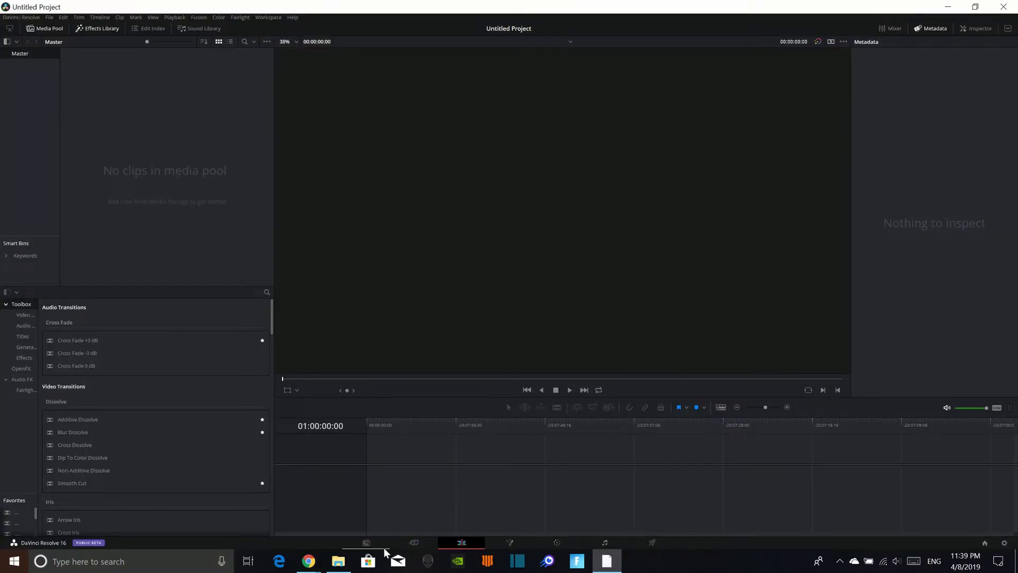
- Switch from the Cut page to the Media page with its C: and D: drives
left_click(414, 542)
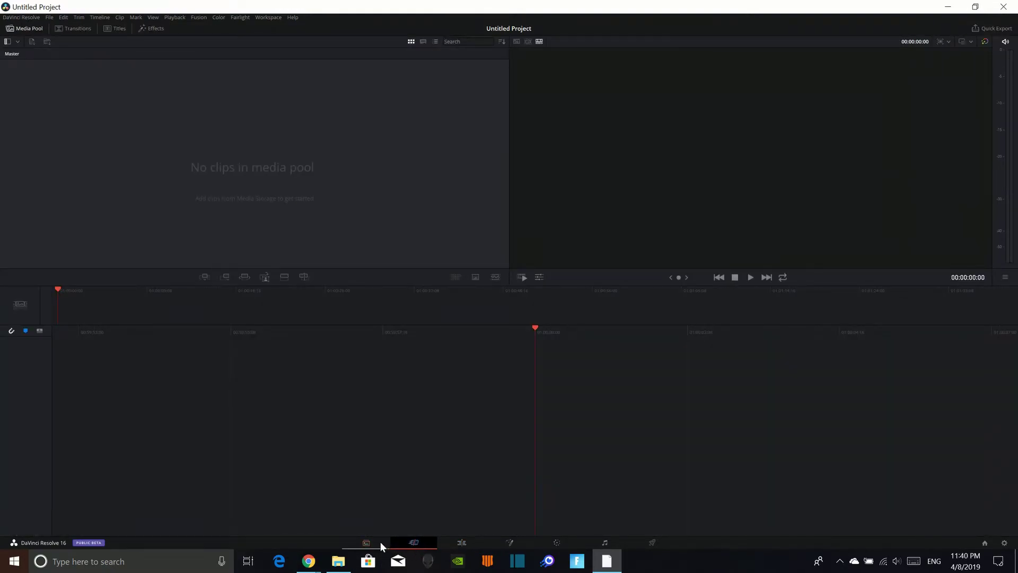
left_click(377, 545)
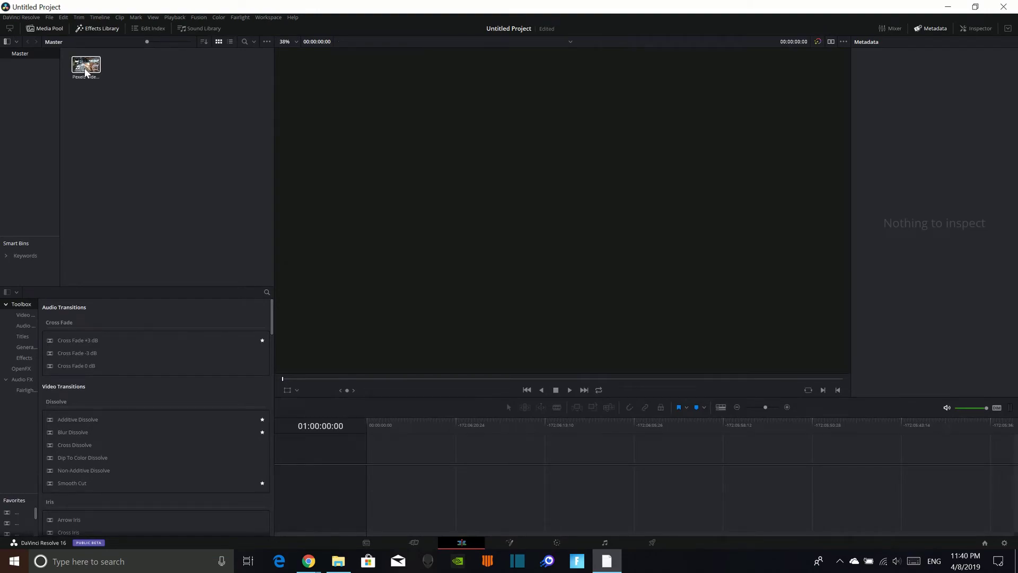
- Drag the Pexels cattle clip from the media pool onto a new Timeline 1
left_click_drag(85, 71, 358, 465)
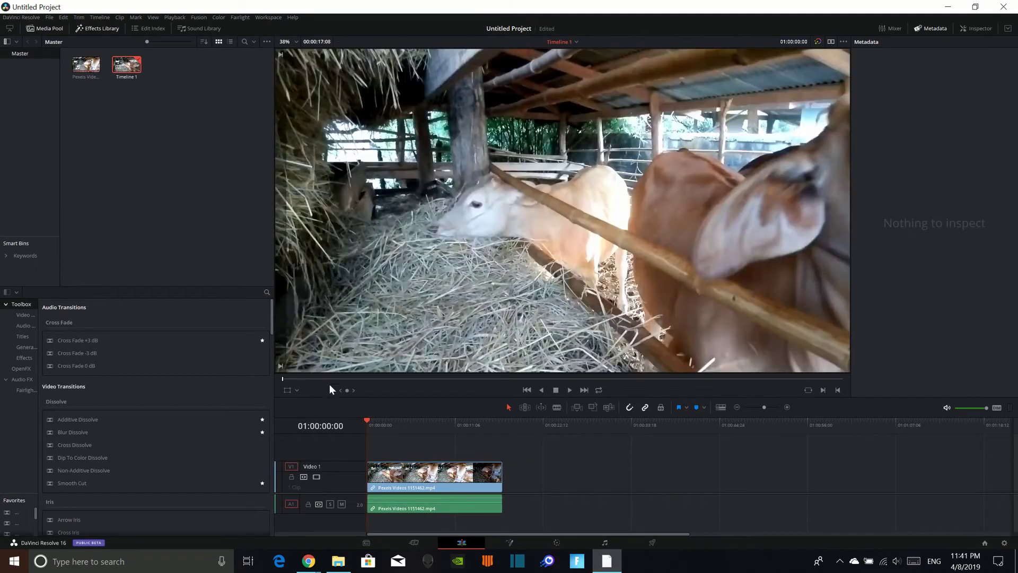
scroll(143, 384, "down", 3)
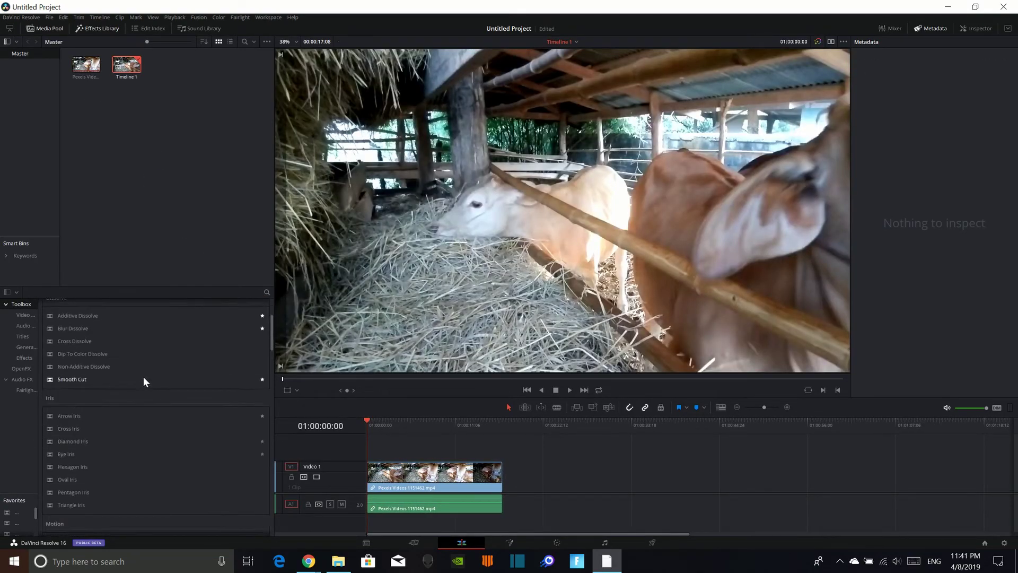
scroll(143, 377, "up", 4)
- View the clip on the Cut page, toggling the viewer transform controls on and off
left_click(431, 540)
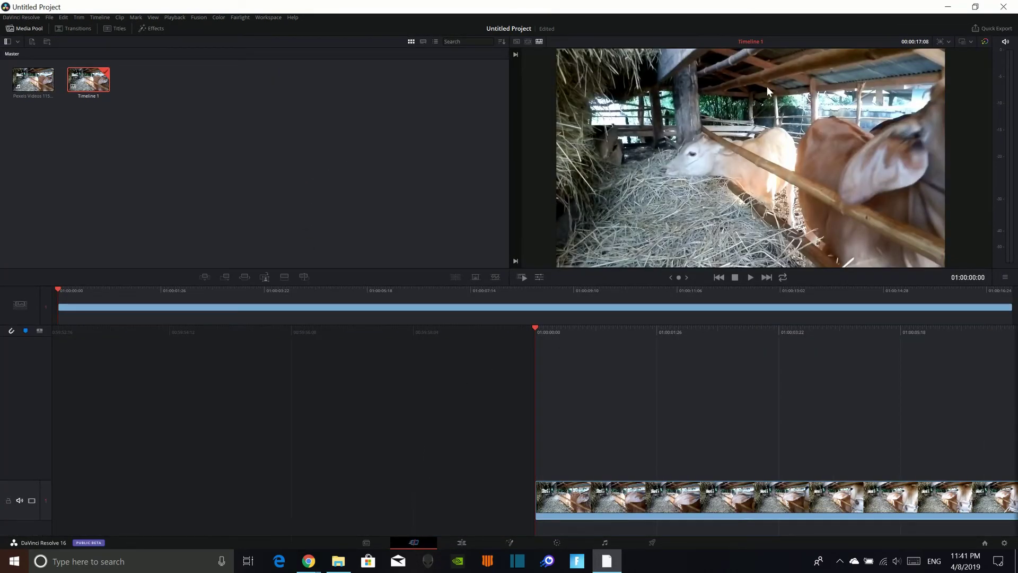
left_click(539, 277)
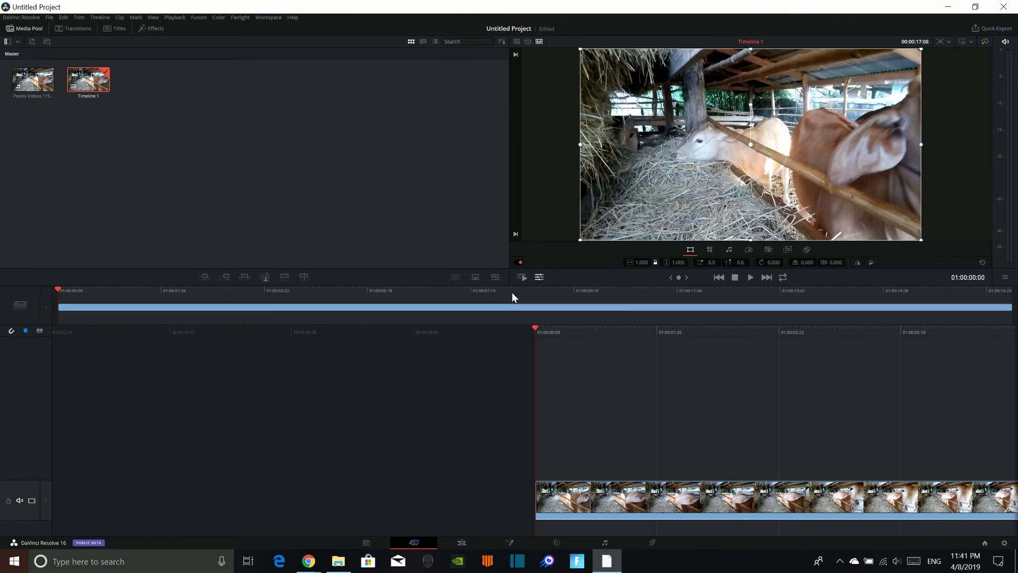
left_click(543, 275)
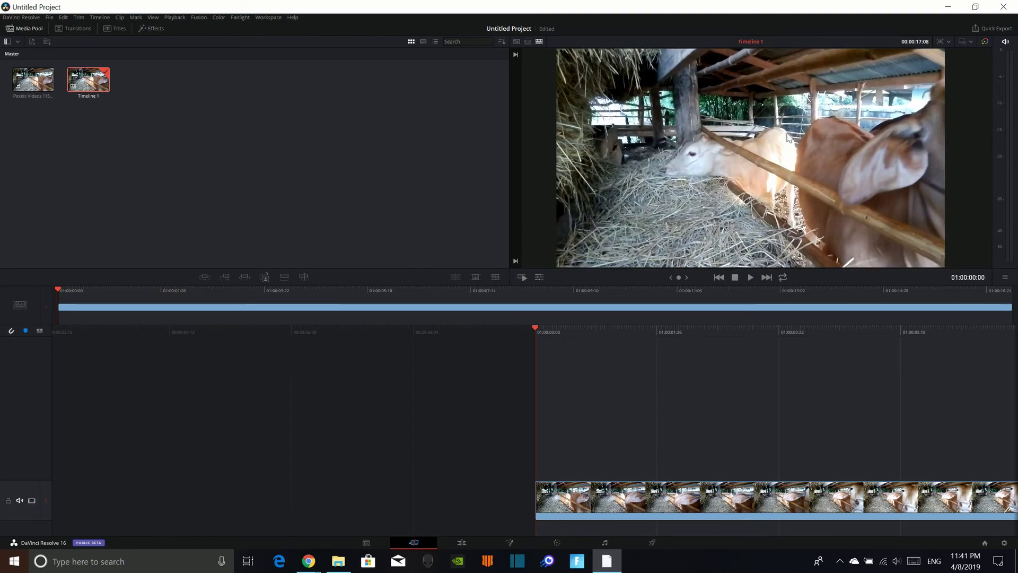